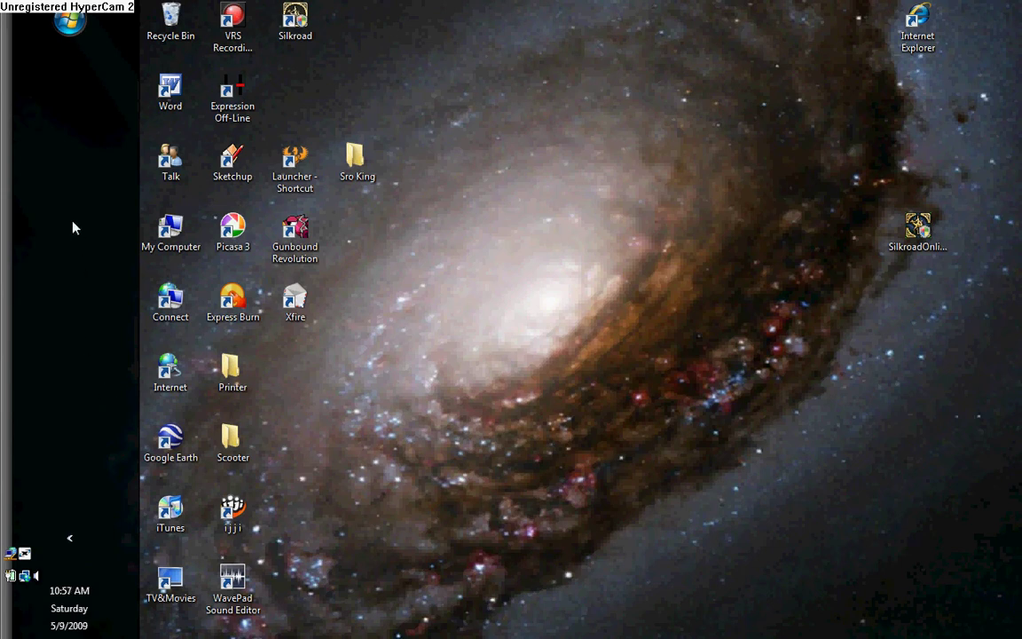
# - Launch Internet Explorer from the Start menu, bringing up the Yahoo! home page
pyautogui.click(71, 25)
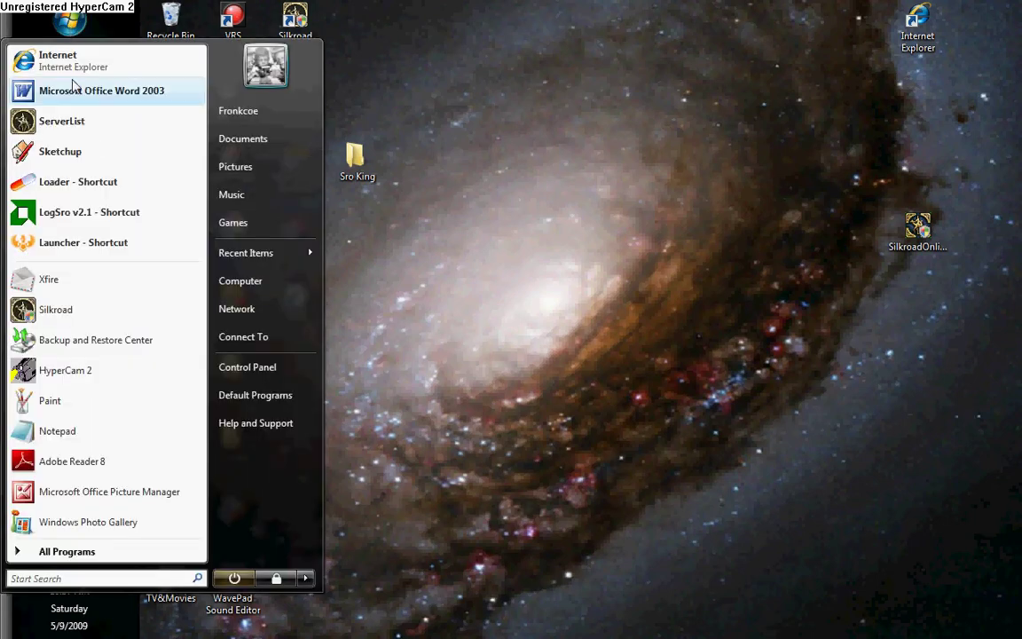
pyautogui.click(62, 64)
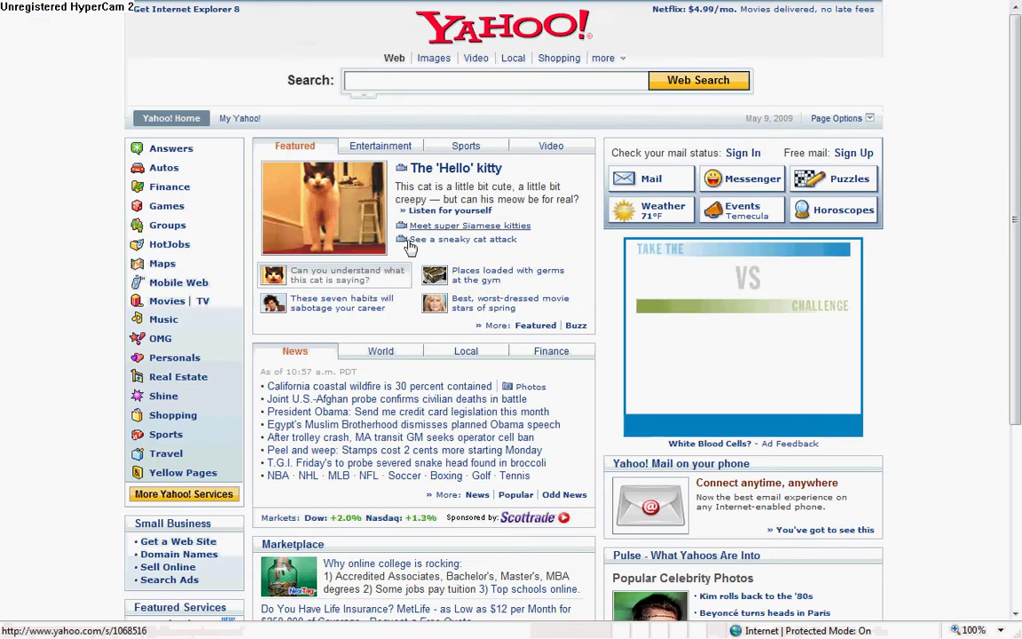
# - Load the recyfer.info site by entering 'recy' in the address bar
pyautogui.click(282, 12)
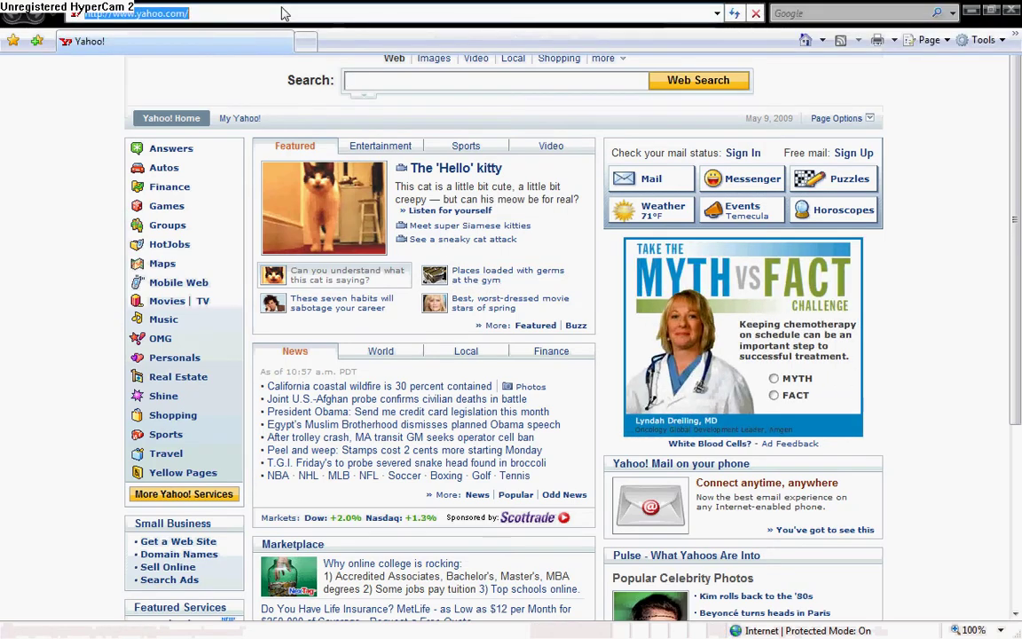
pyautogui.write('re')
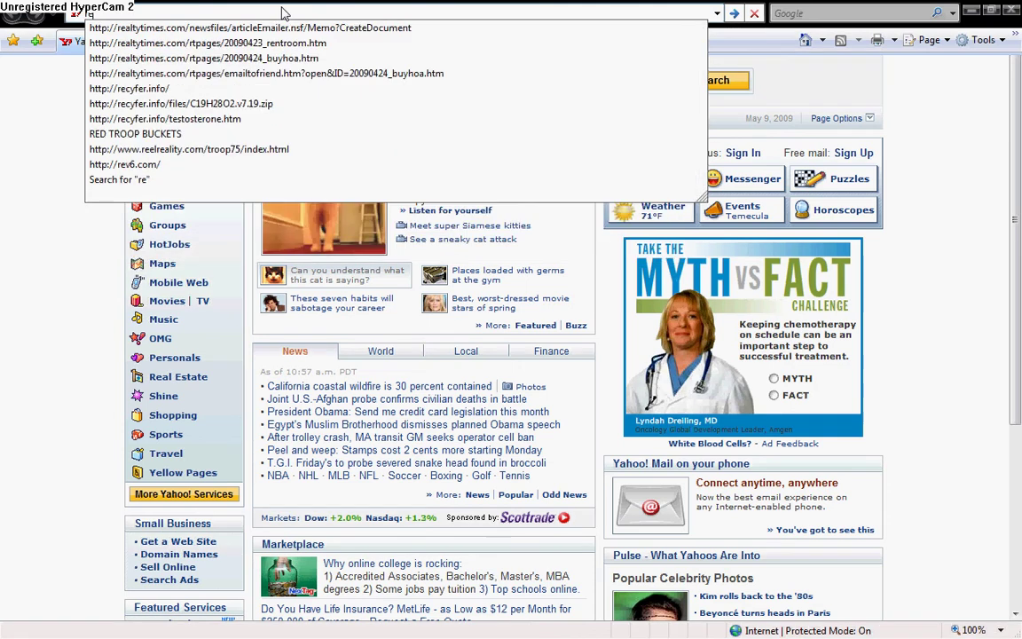
pyautogui.write('cyfer.info')
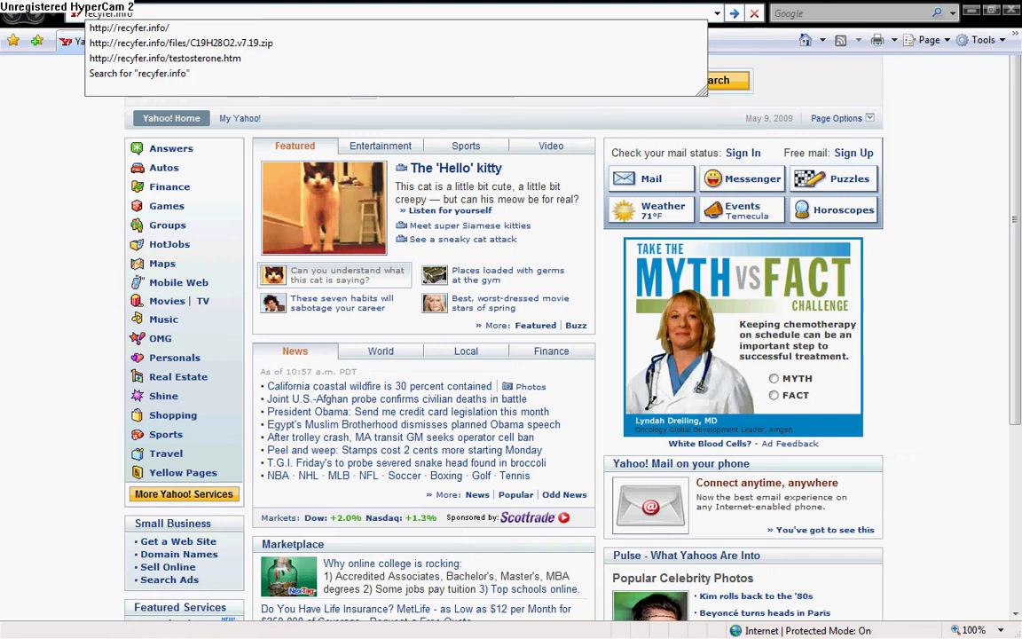
pyautogui.press('Return')
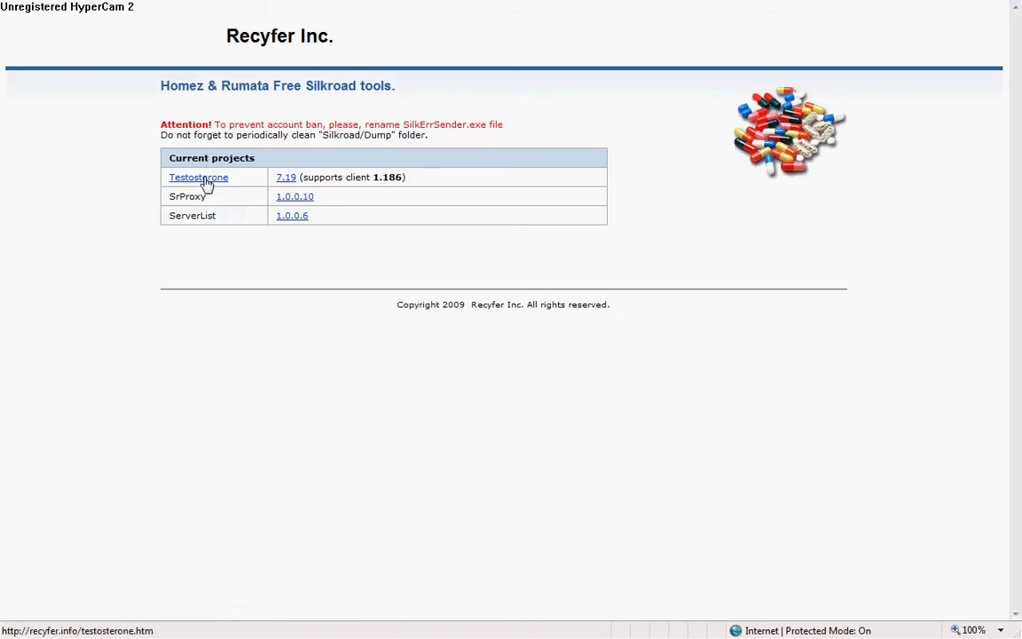
# - Open the Testosterone page and scroll through its commands and version 7.19 details
pyautogui.click(206, 183)
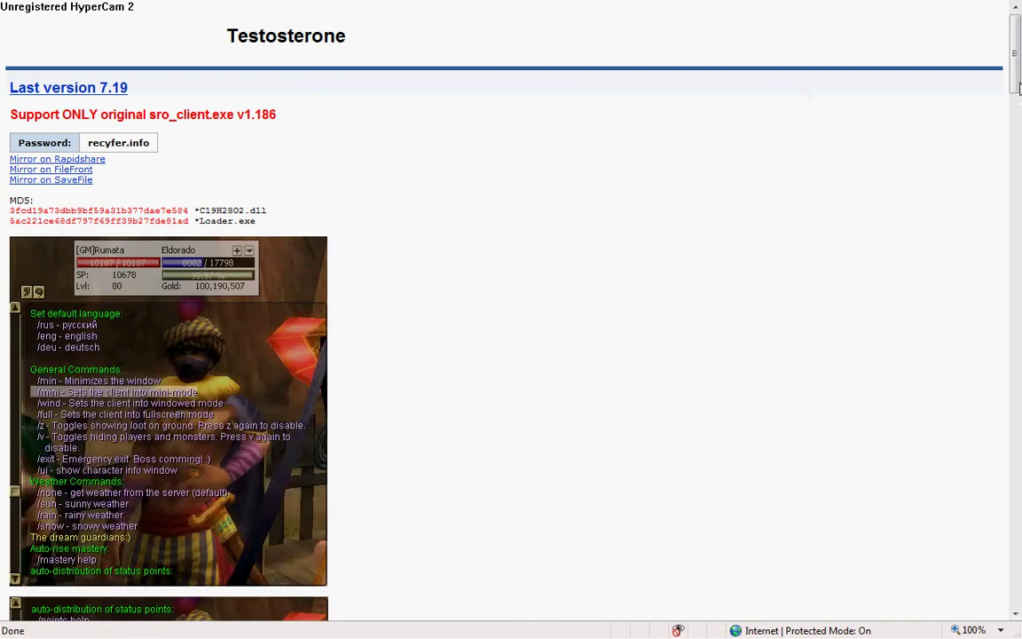
pyautogui.moveTo(1017, 71)
pyautogui.mouseDown()
pyautogui.moveTo(1017, 332)
pyautogui.moveTo(1008, 180)
pyautogui.moveTo(991, 115)
pyautogui.mouseUp()
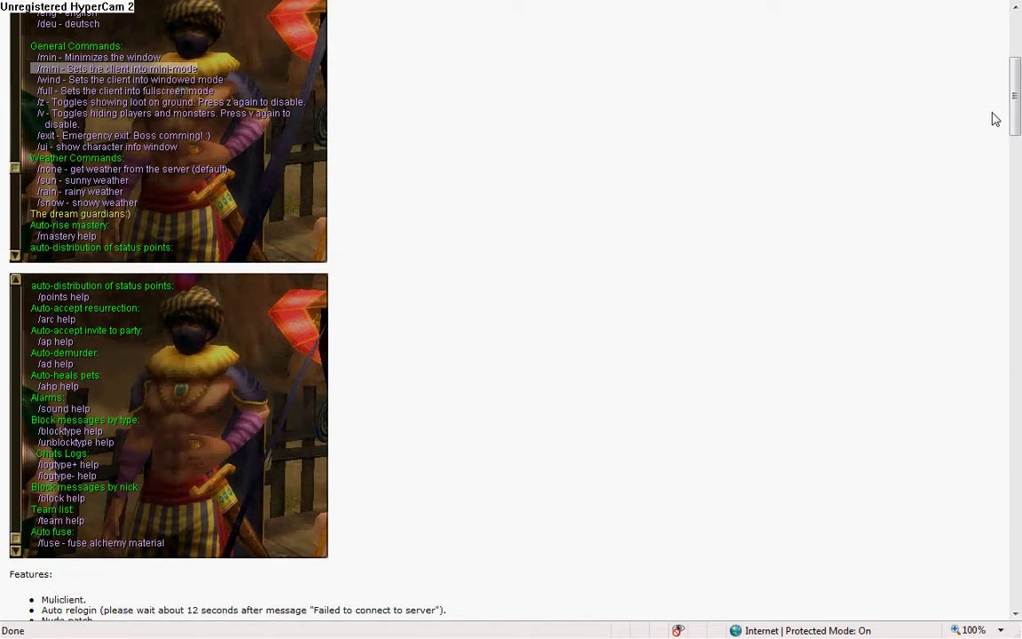
pyautogui.moveTo(1014, 123); pyautogui.dragTo(1013, 114)
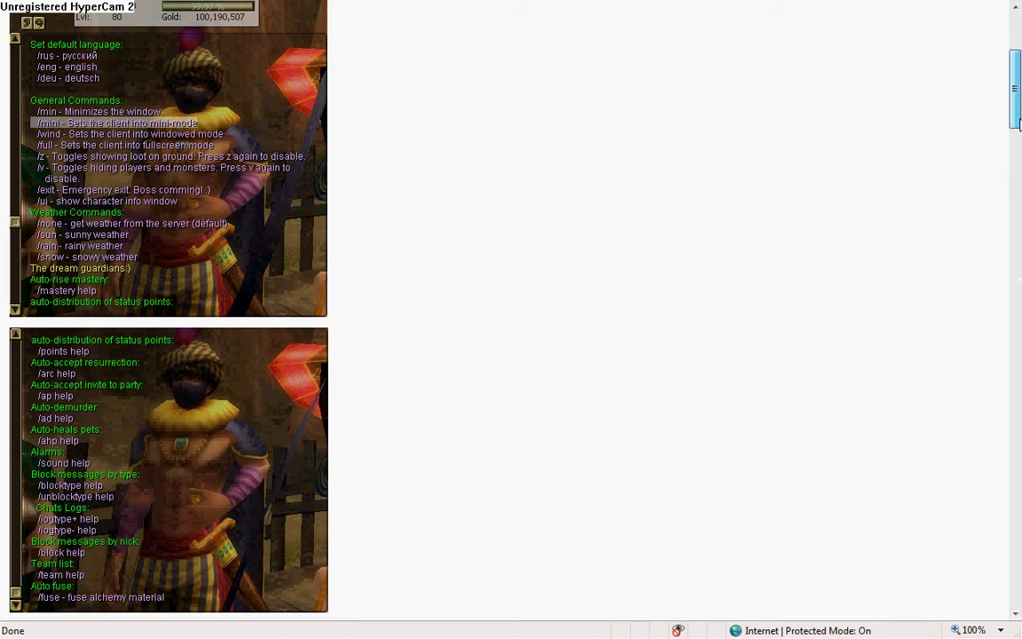
pyautogui.moveTo(1018, 122); pyautogui.dragTo(1016, 81)
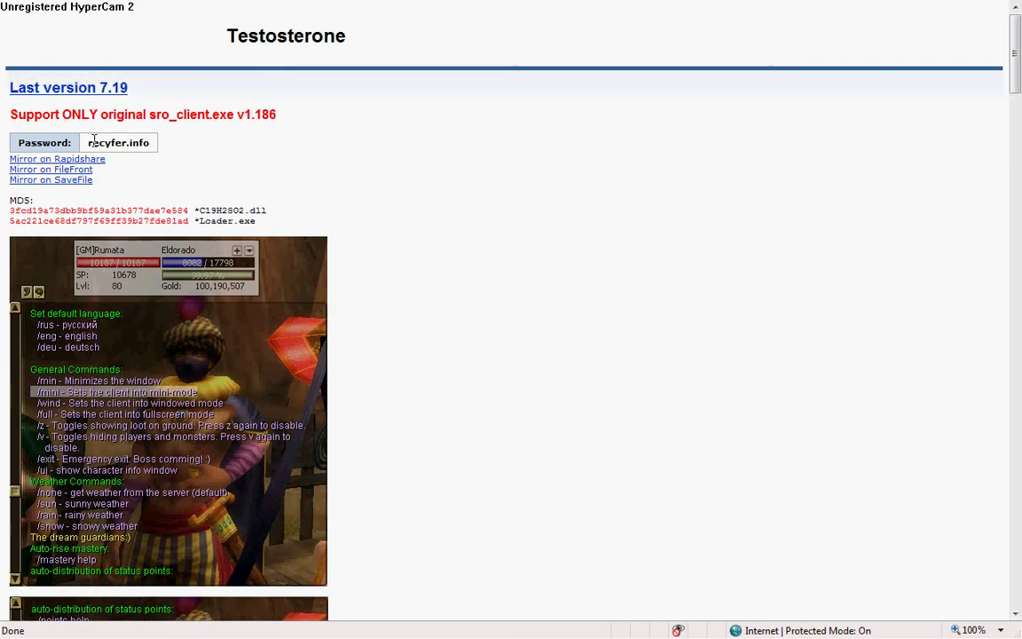
# - Download and open the Testosterone 7.19 zip, selecting its DLL, Loader and sigfile.md5
pyautogui.click(53, 92)
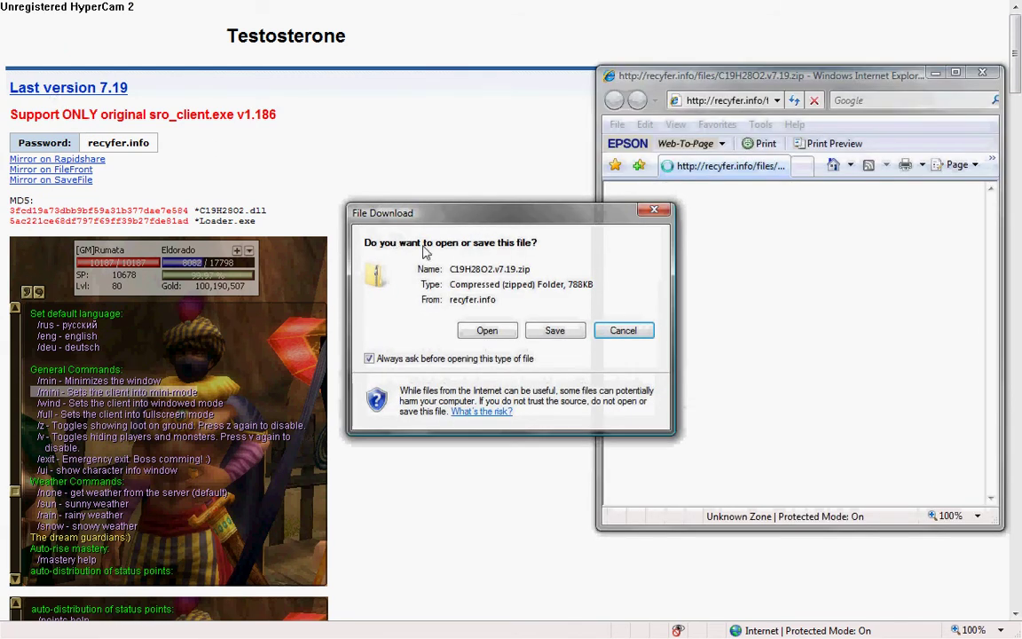
pyautogui.click(479, 332)
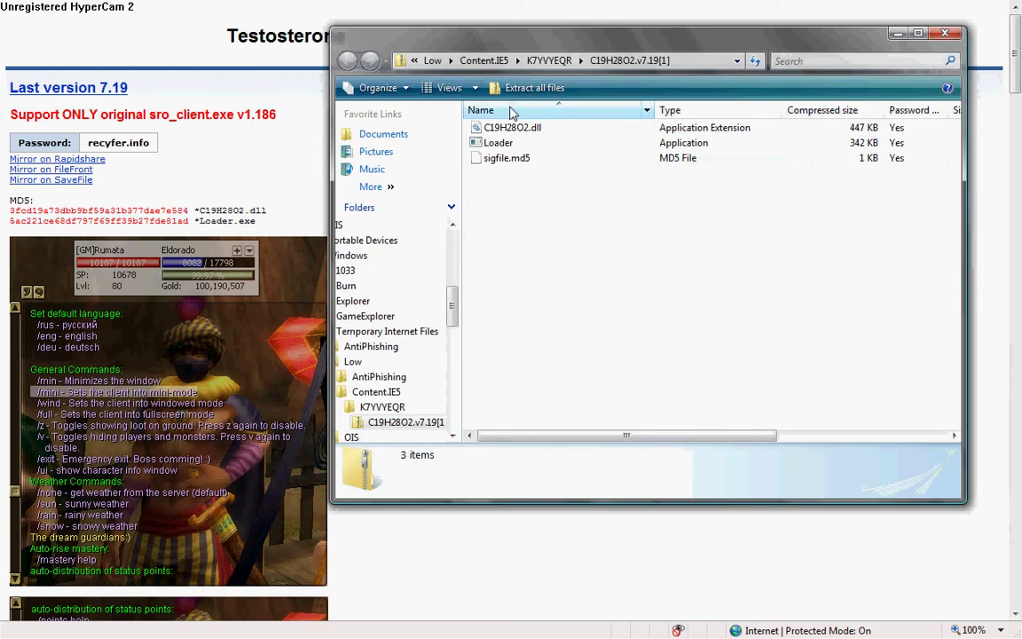
pyautogui.moveTo(530, 191)
pyautogui.mouseDown()
pyautogui.moveTo(514, 146)
pyautogui.moveTo(458, 122)
pyautogui.mouseUp()
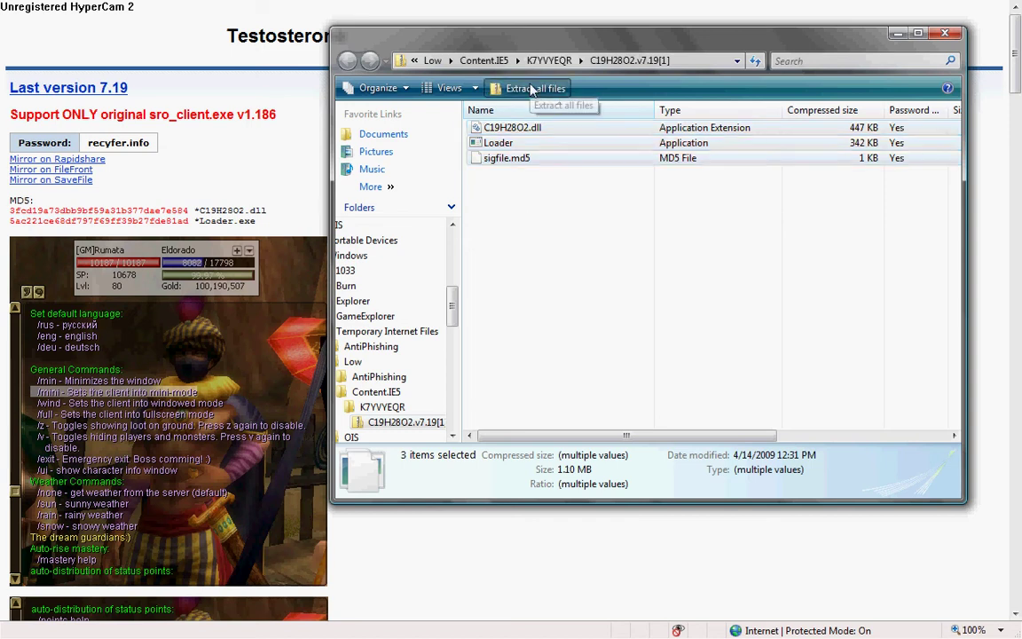
# - Start Extract All and browse to C:\Program Files\Silkroad as the destination folder
pyautogui.click(533, 89)
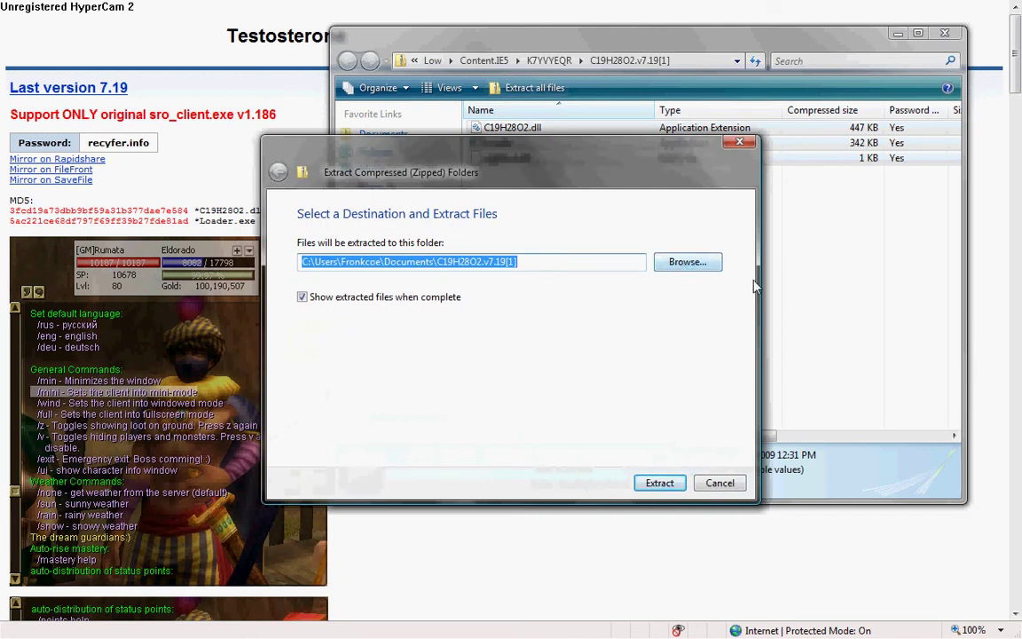
pyautogui.click(707, 267)
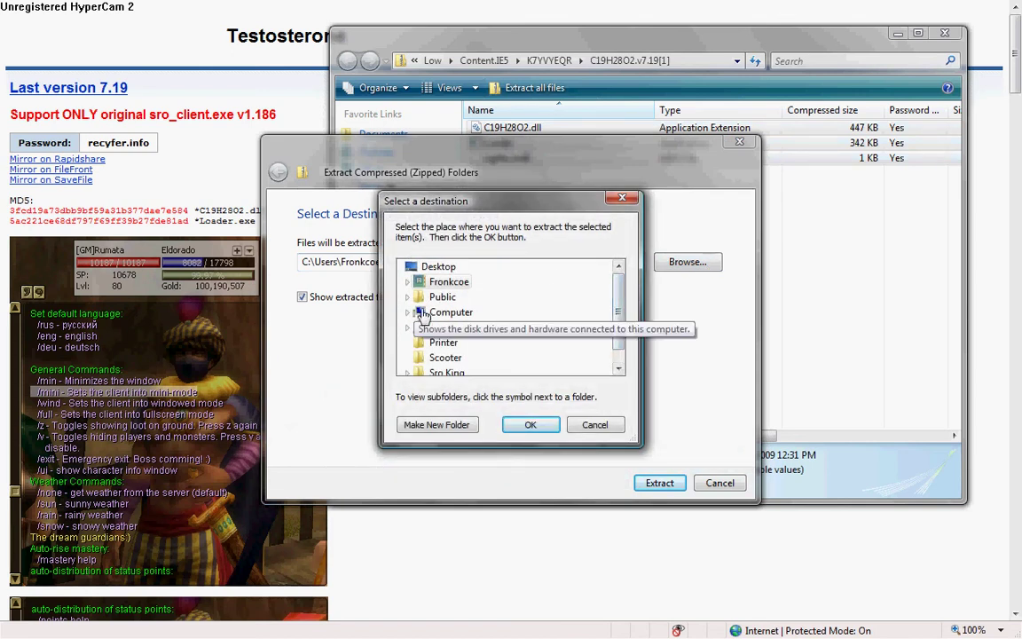
pyautogui.doubleClick(435, 312)
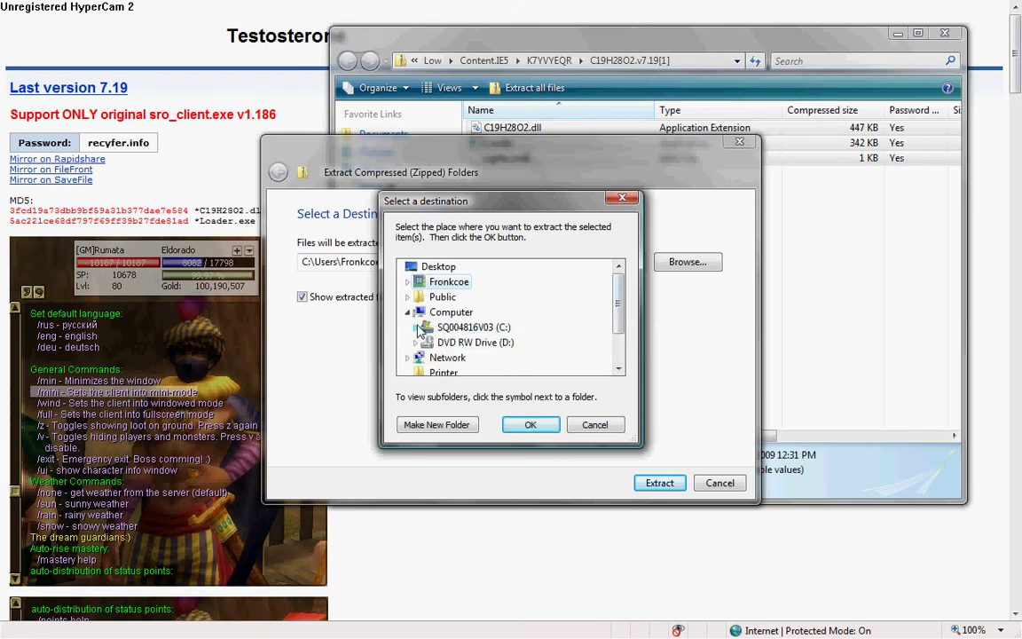
pyautogui.click(417, 328)
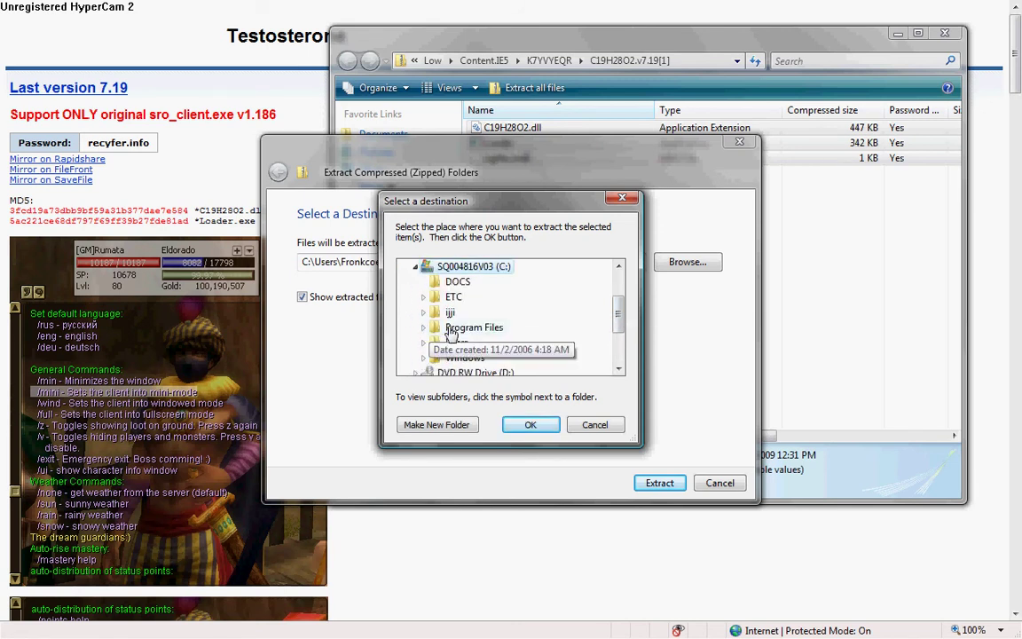
pyautogui.doubleClick(439, 328)
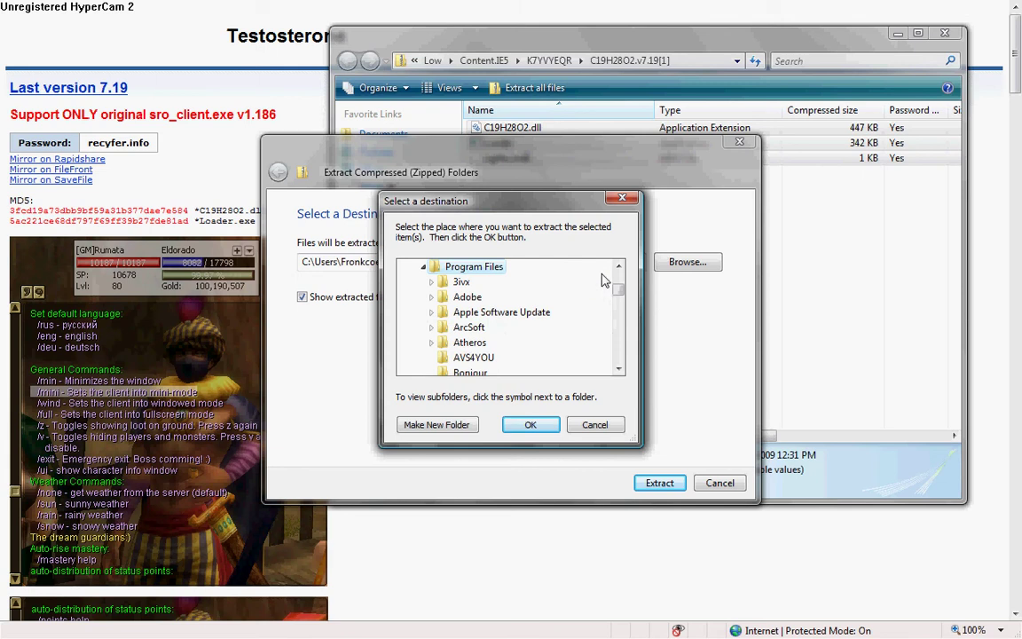
pyautogui.moveTo(621, 299); pyautogui.dragTo(621, 336)
pyautogui.doubleClick(479, 342)
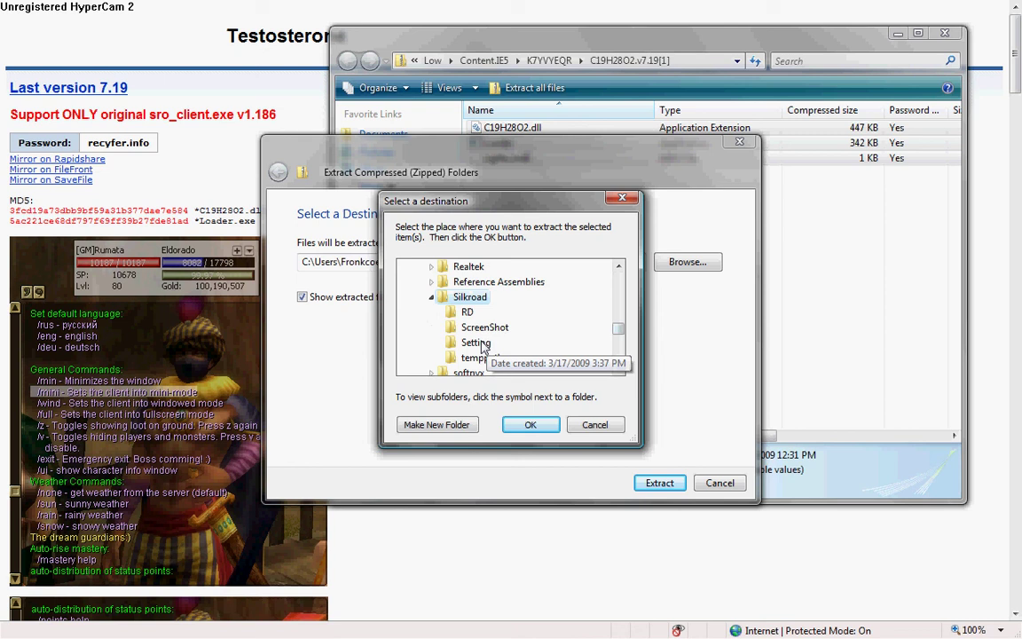
pyautogui.doubleClick(466, 299)
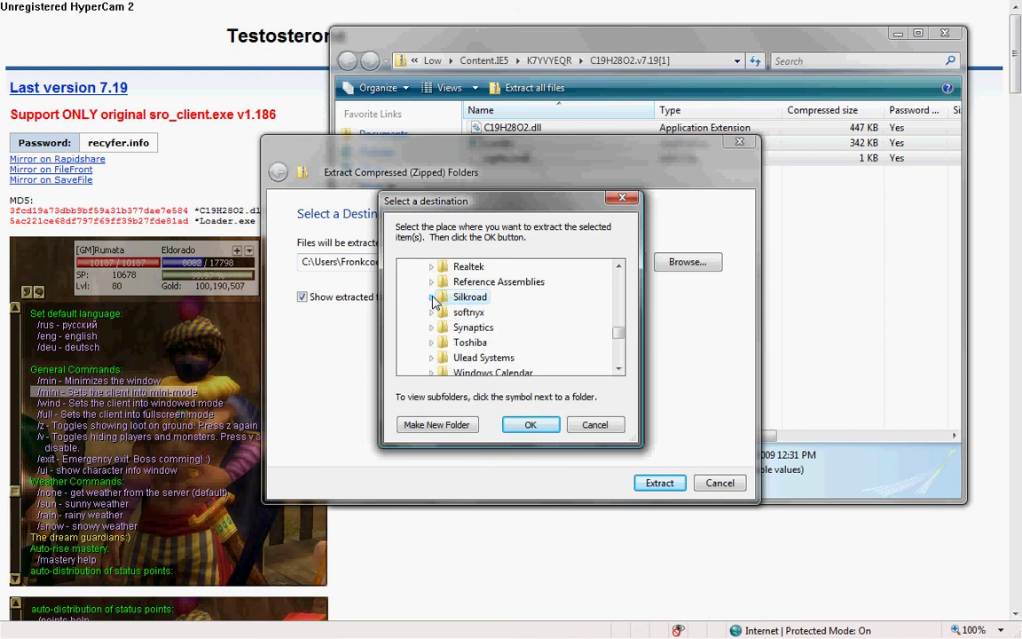
pyautogui.doubleClick(464, 302)
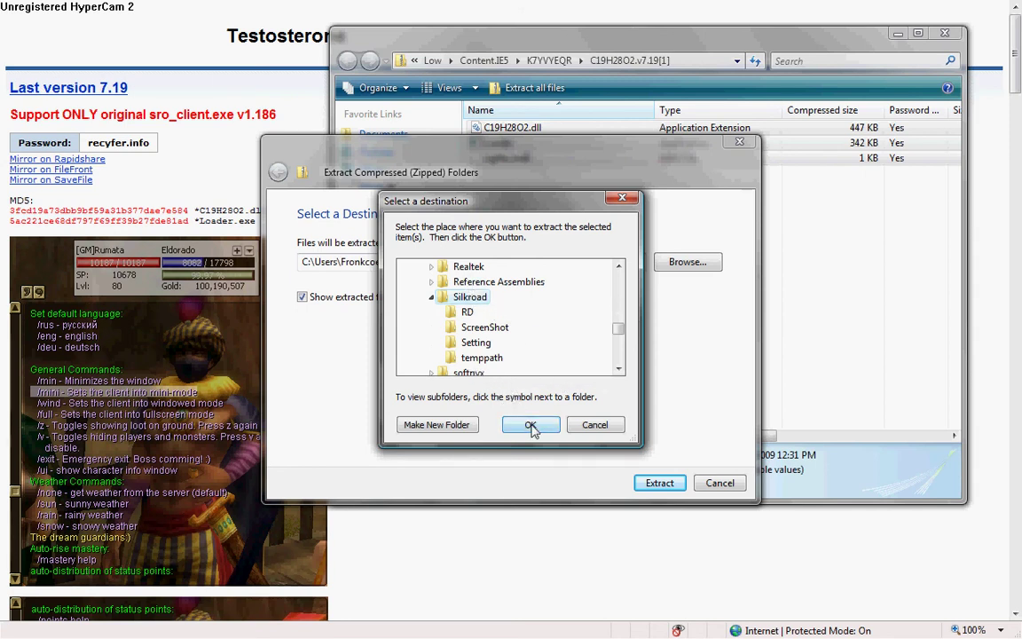
pyautogui.click(531, 427)
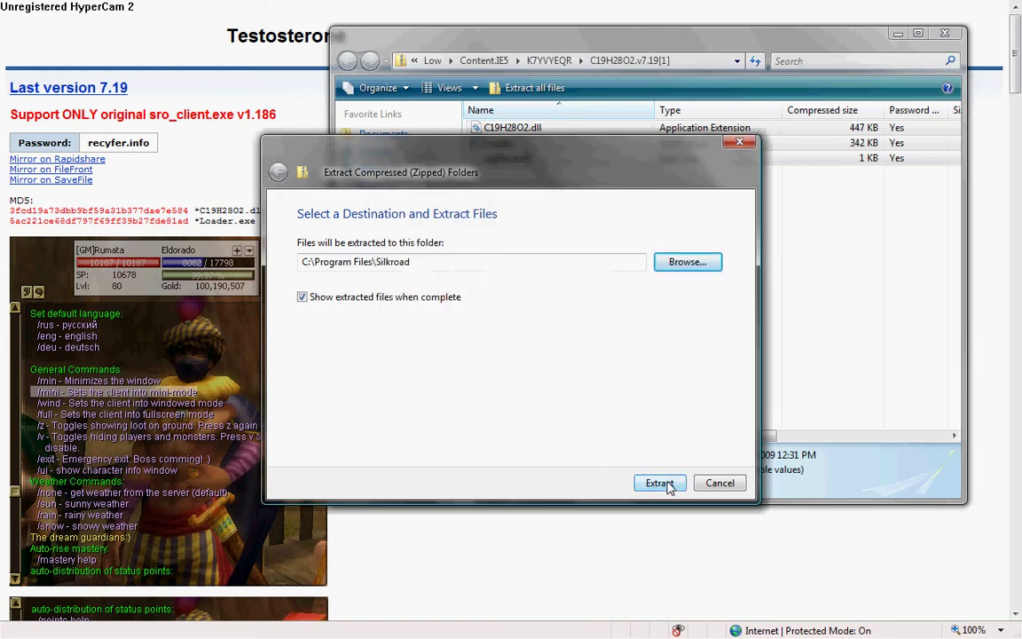
# - Extract the files into Silkroad, then close the archive window and Internet Explorer
pyautogui.click(716, 483)
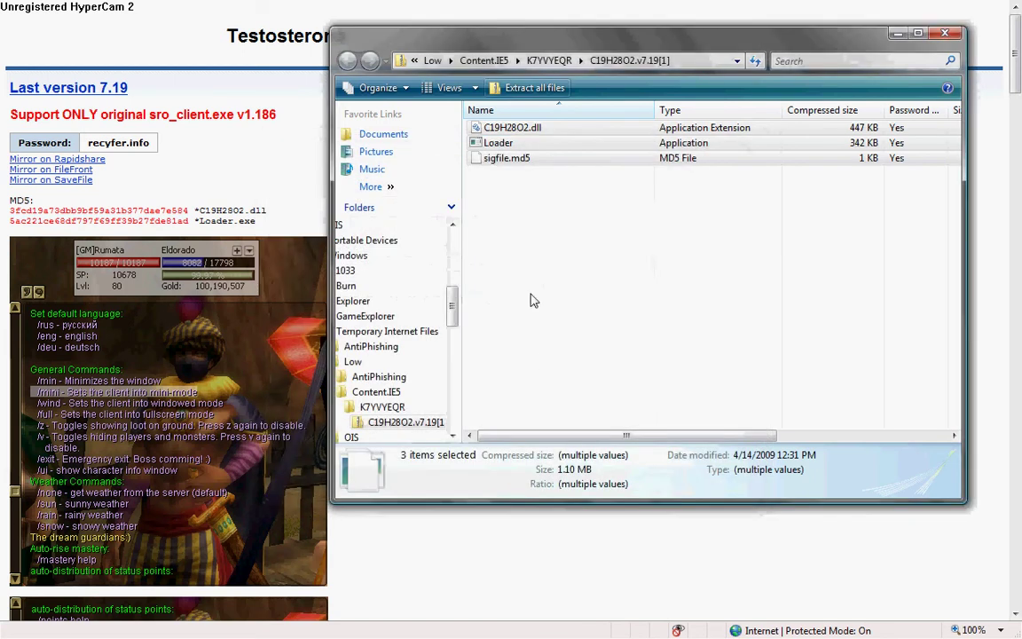
pyautogui.click(945, 33)
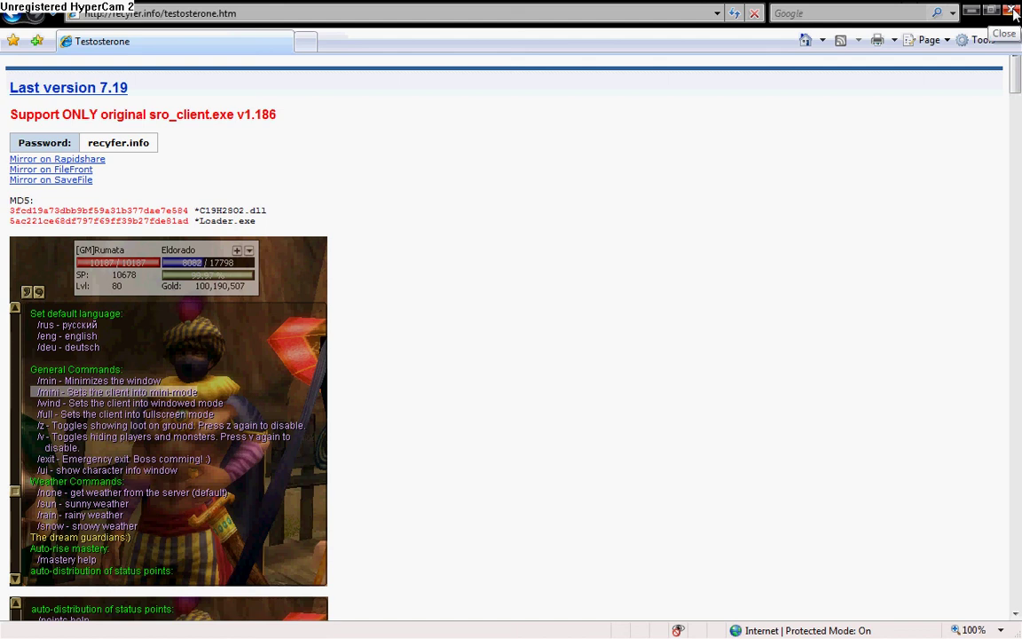
pyautogui.click(1013, 11)
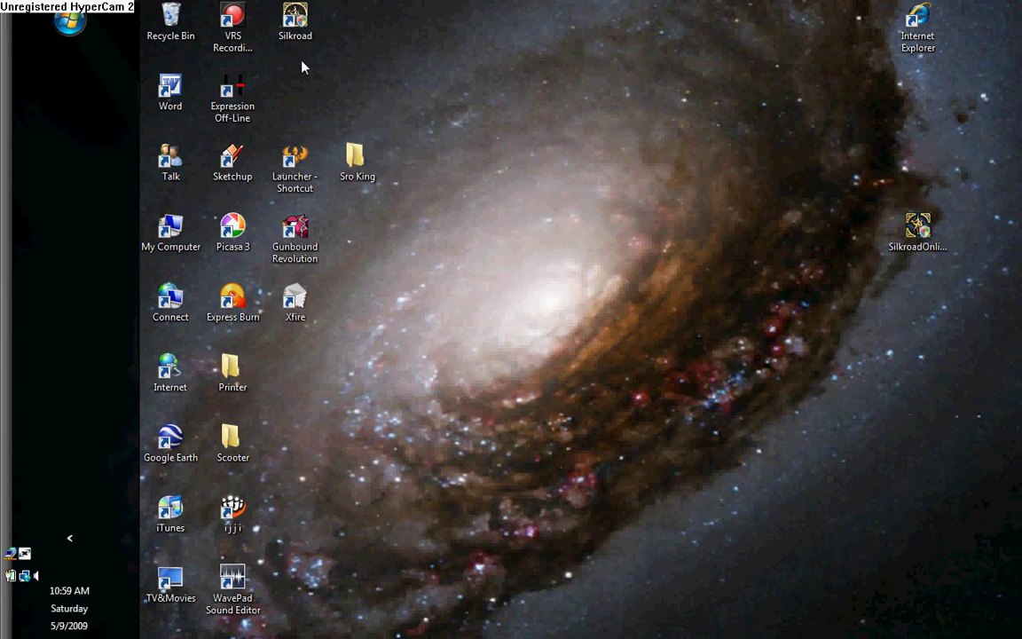
# - Check the desktop and Silkroad shortcut context menus, then bring up the Start menu
pyautogui.rightClick(335, 32)
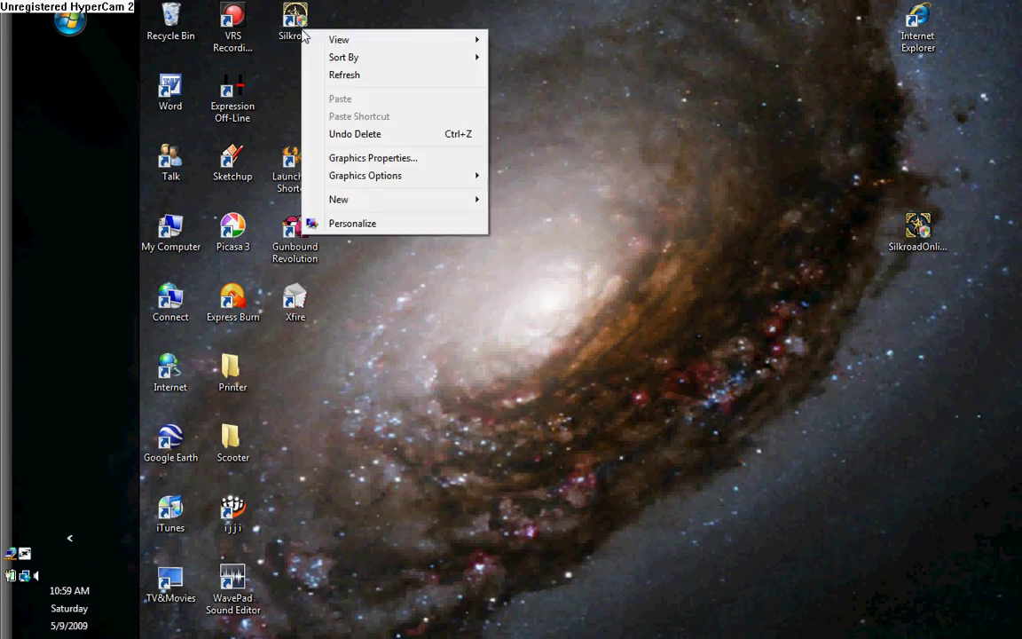
pyautogui.rightClick(293, 17)
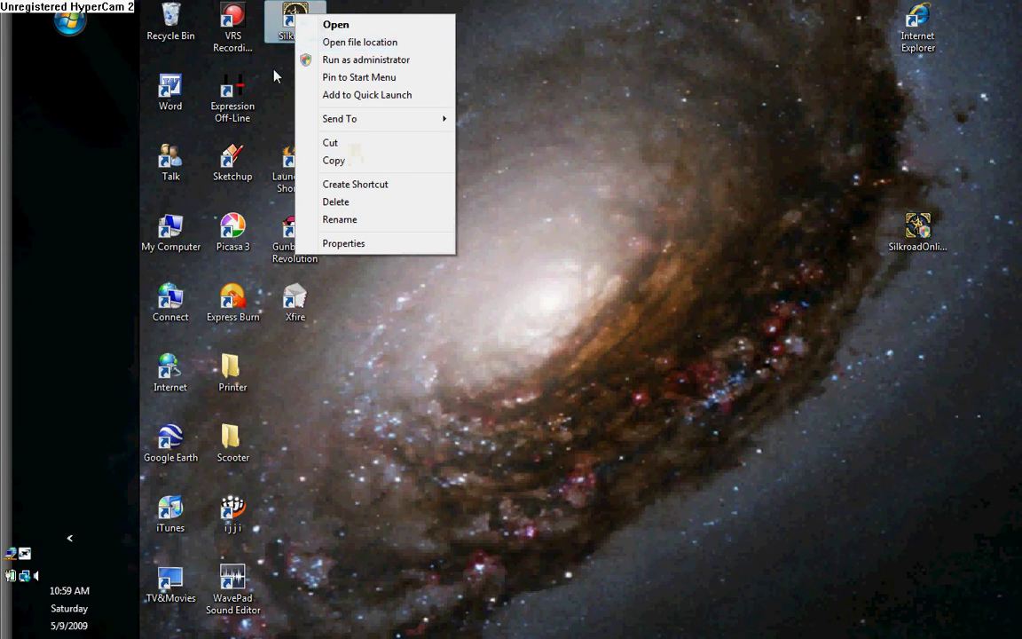
pyautogui.click(275, 77)
pyautogui.click(71, 25)
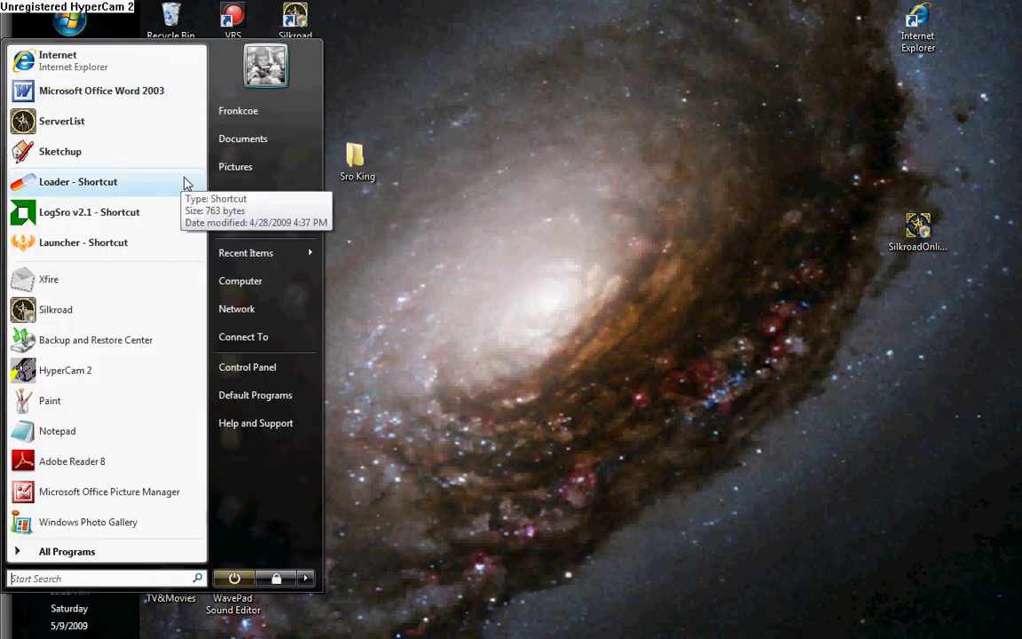
# - Browse from Computer through C: and Program Files into the Silkroad folder
pyautogui.click(252, 279)
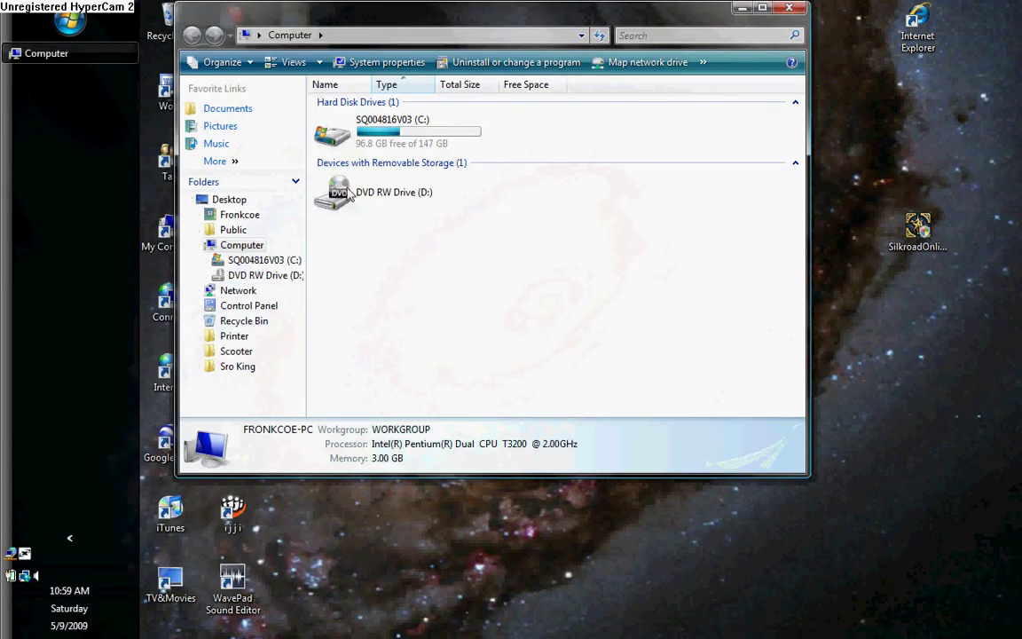
pyautogui.doubleClick(337, 140)
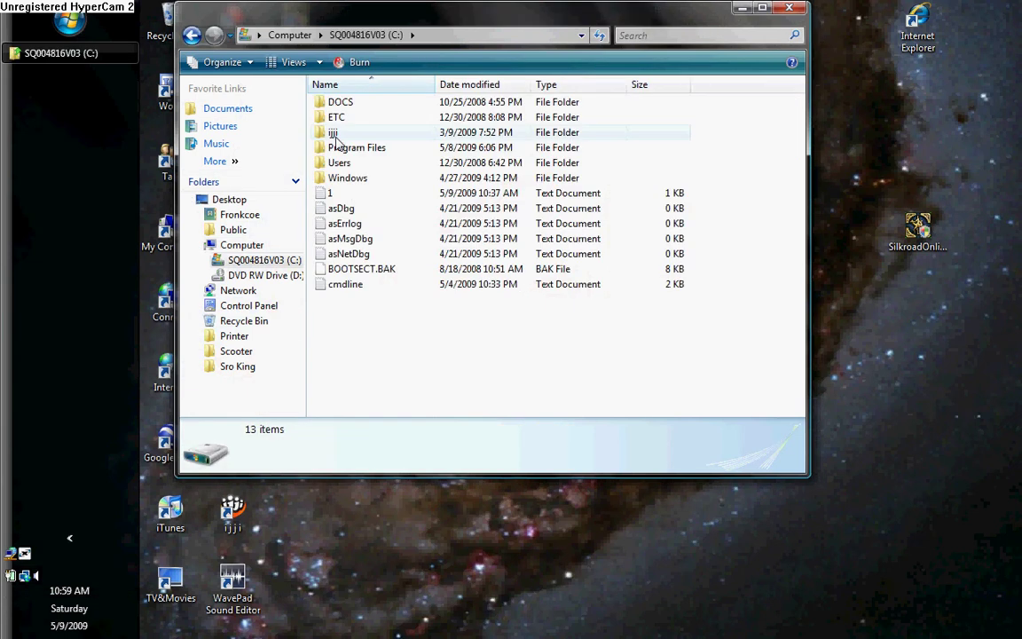
pyautogui.doubleClick(341, 147)
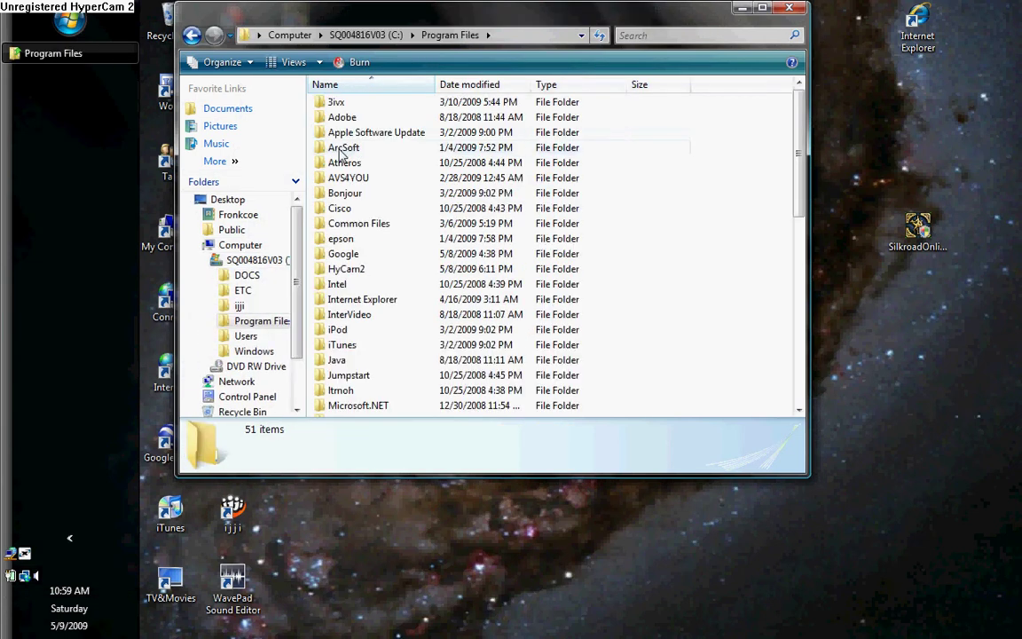
pyautogui.moveTo(800, 127); pyautogui.dragTo(800, 295)
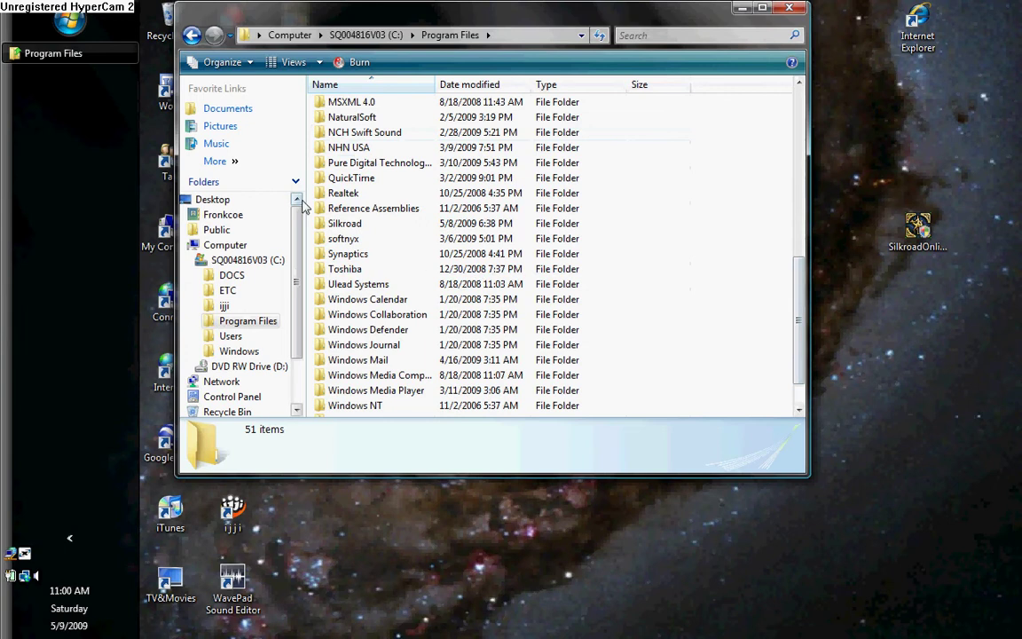
pyautogui.doubleClick(344, 223)
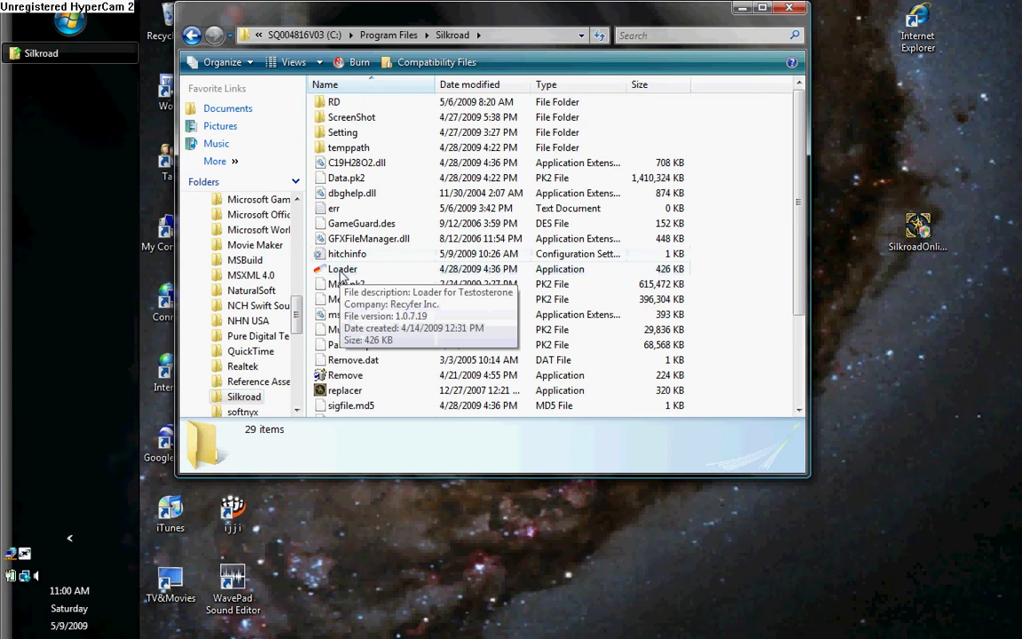
# - Send Loader to the desktop as a shortcut, close the folder, and select the new shortcut
pyautogui.rightClick(340, 276)
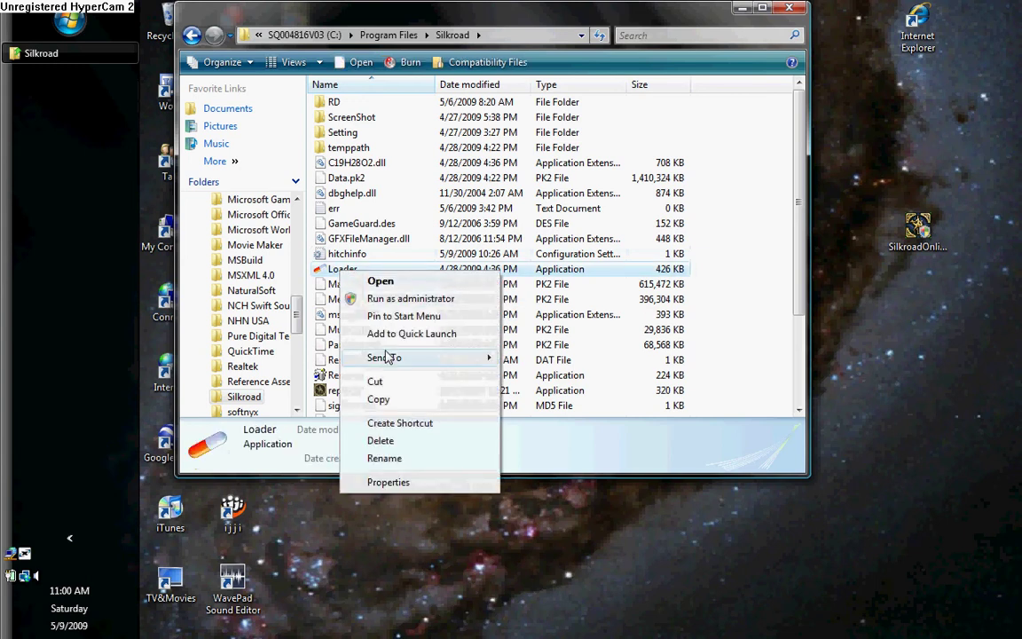
pyautogui.moveTo(417, 357)
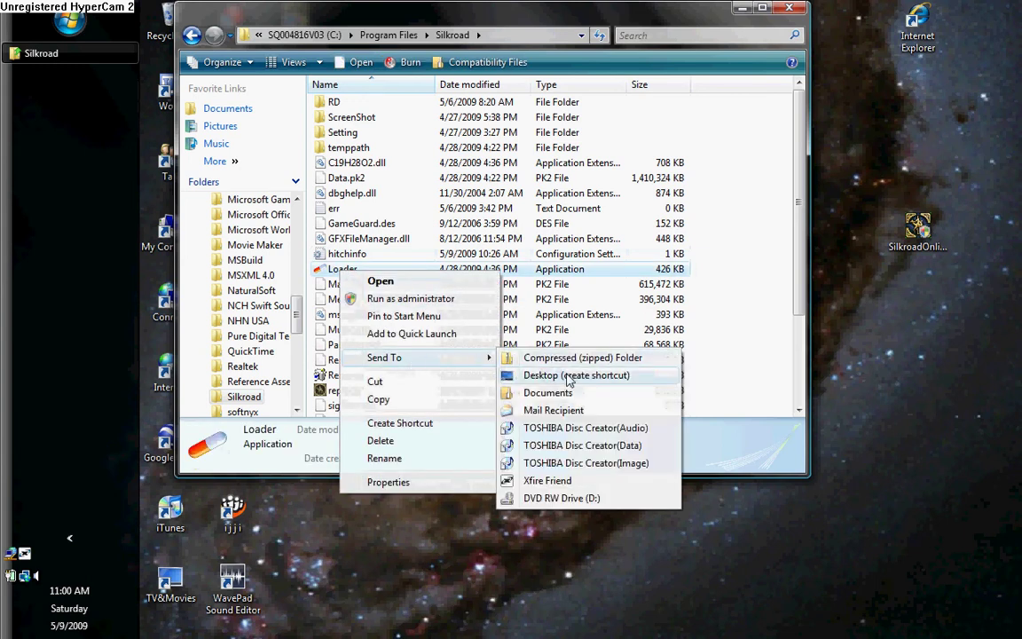
pyautogui.click(571, 377)
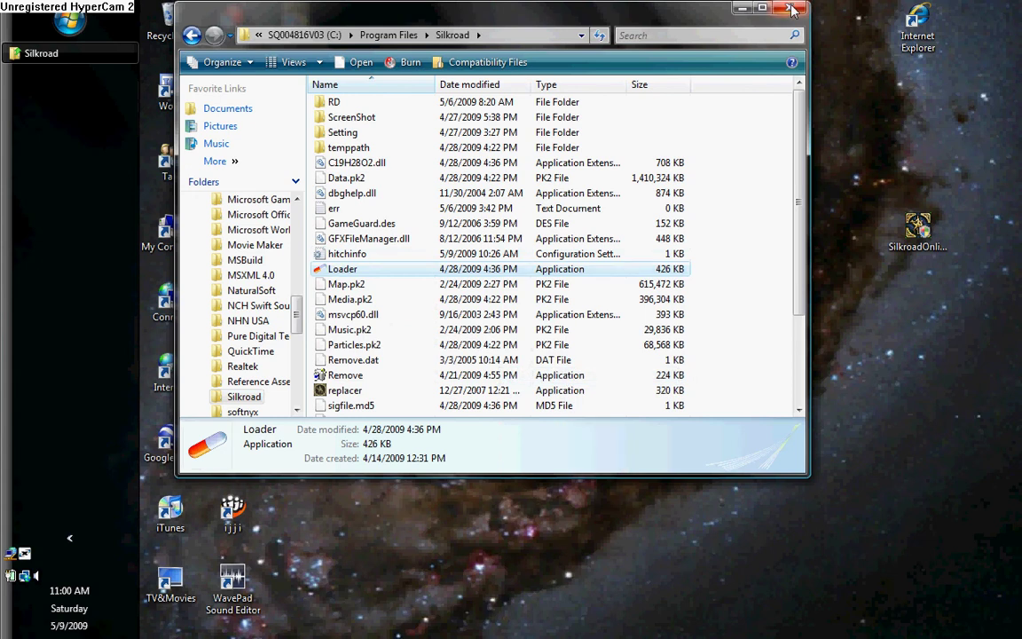
pyautogui.click(790, 9)
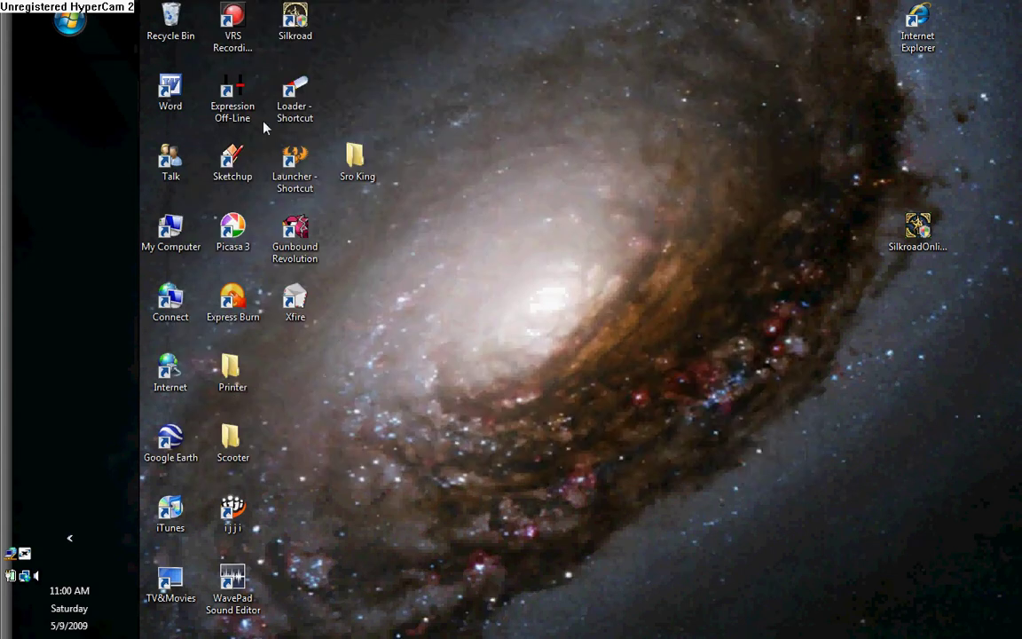
pyautogui.click(290, 106)
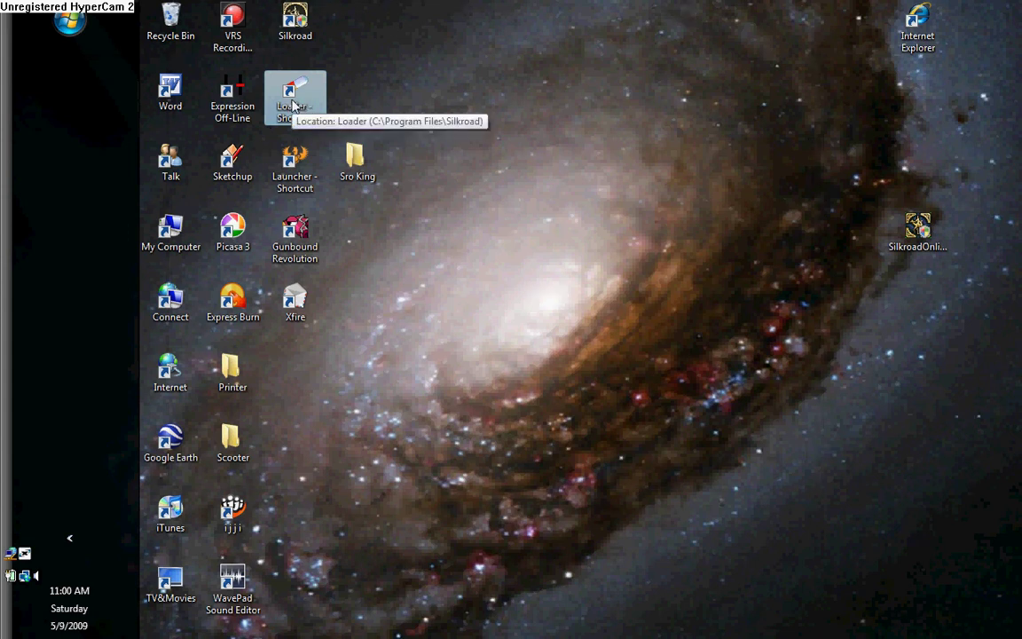
# - Run Loader from its shortcut, allow it, disable the swear filter and choose English
pyautogui.doubleClick(292, 105)
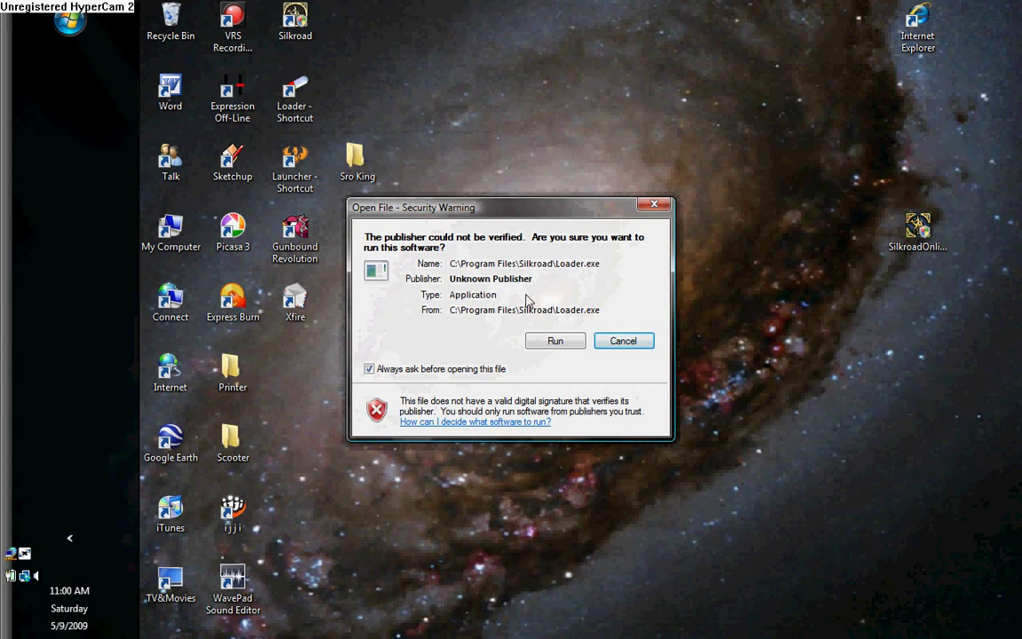
pyautogui.click(554, 343)
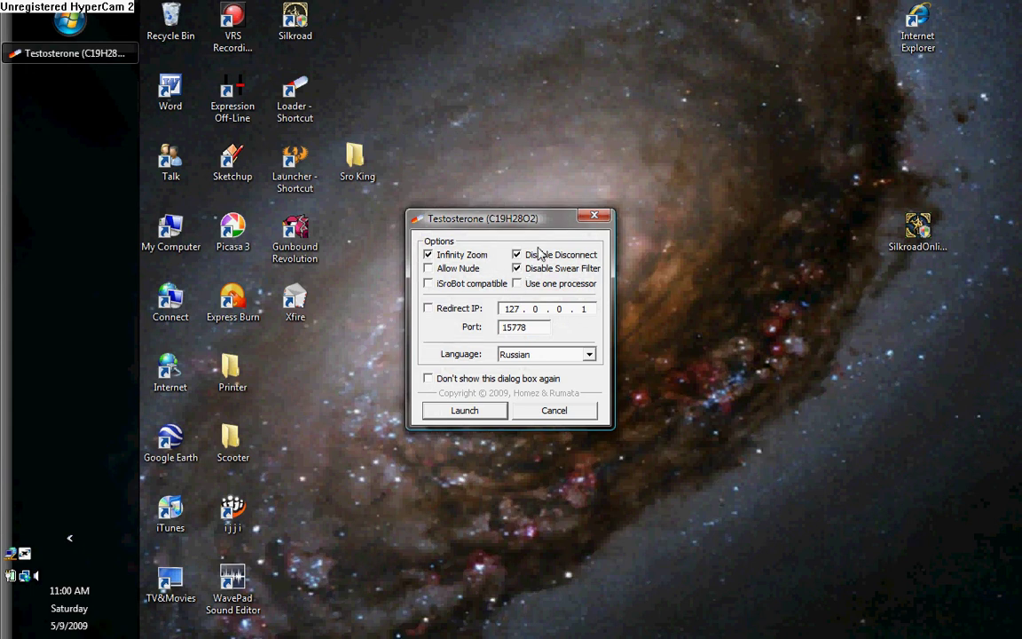
pyautogui.moveTo(541, 223); pyautogui.dragTo(517, 235)
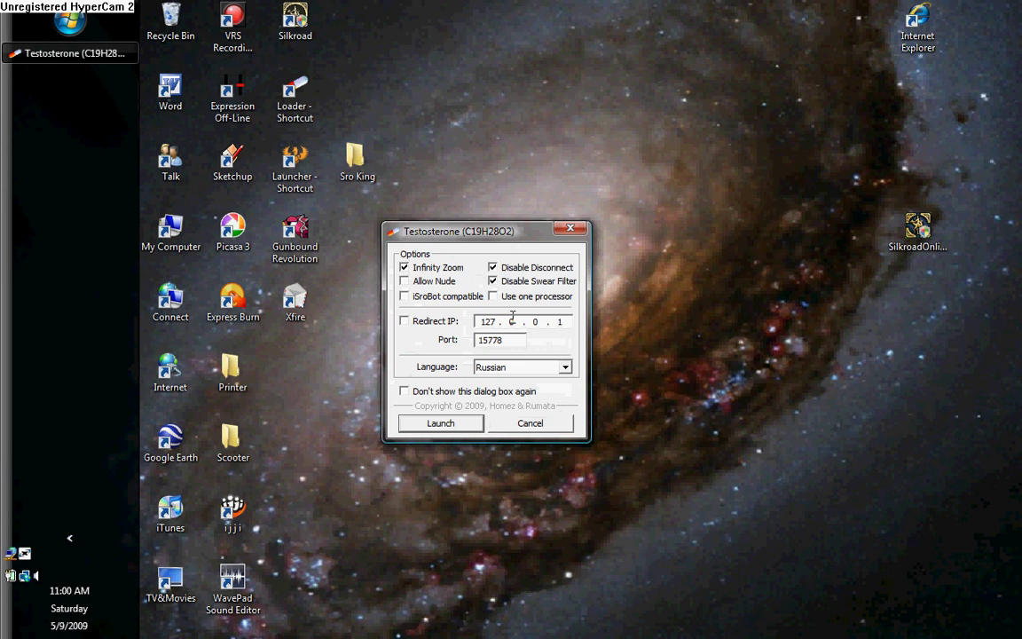
pyautogui.click(494, 281)
pyautogui.click(564, 366)
pyautogui.click(483, 390)
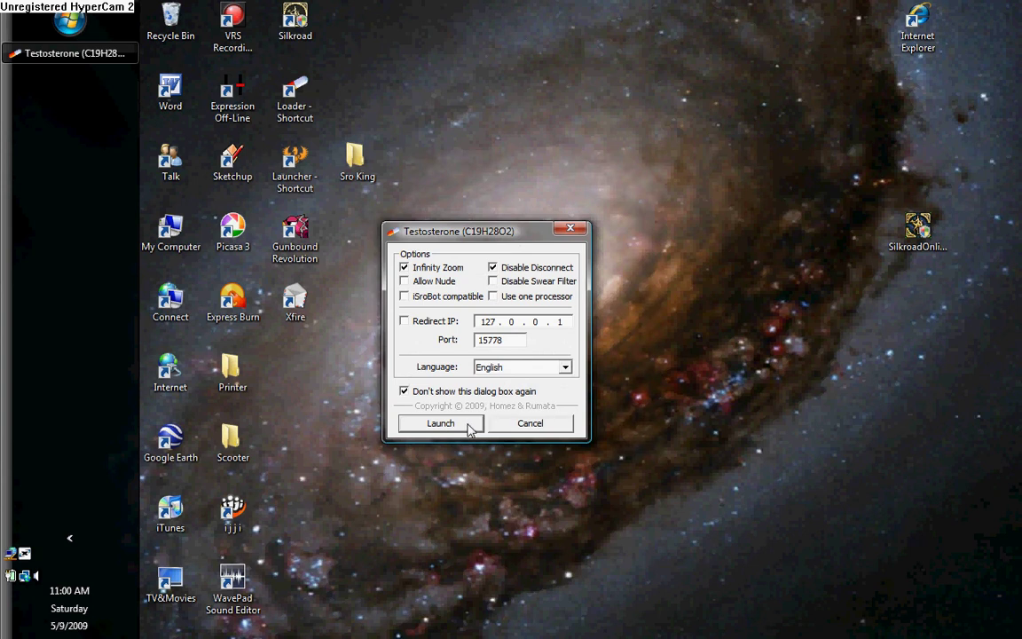
# - Launch Silkroad Online from the Testosterone loader and wait for the Venus server login screen
pyautogui.click(456, 427)
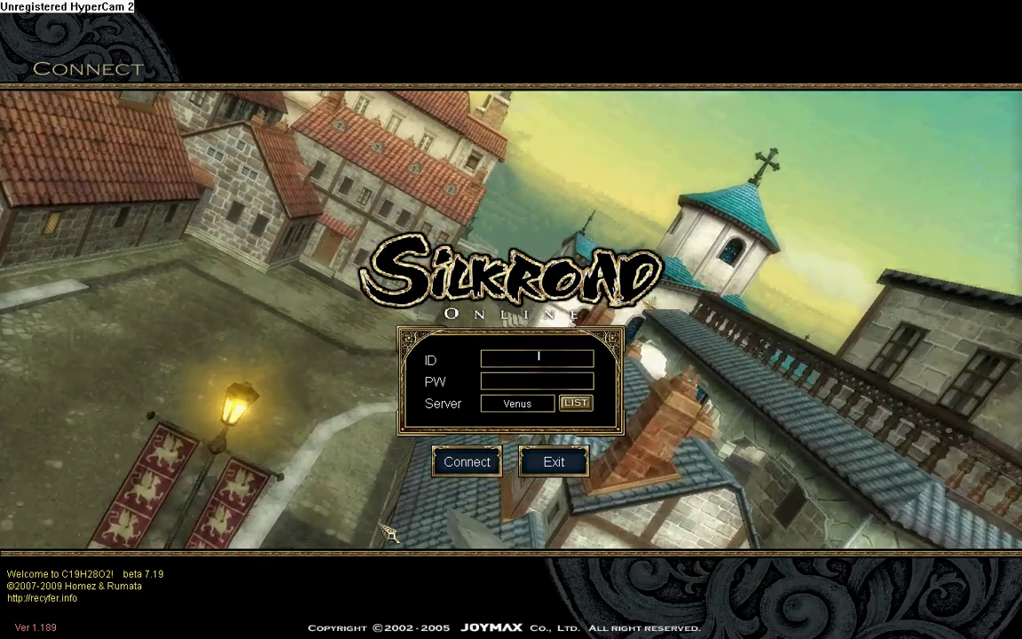
# - Enter the account ID and password and connect to the Venus server
pyautogui.write('xxxxxxxxxxx')
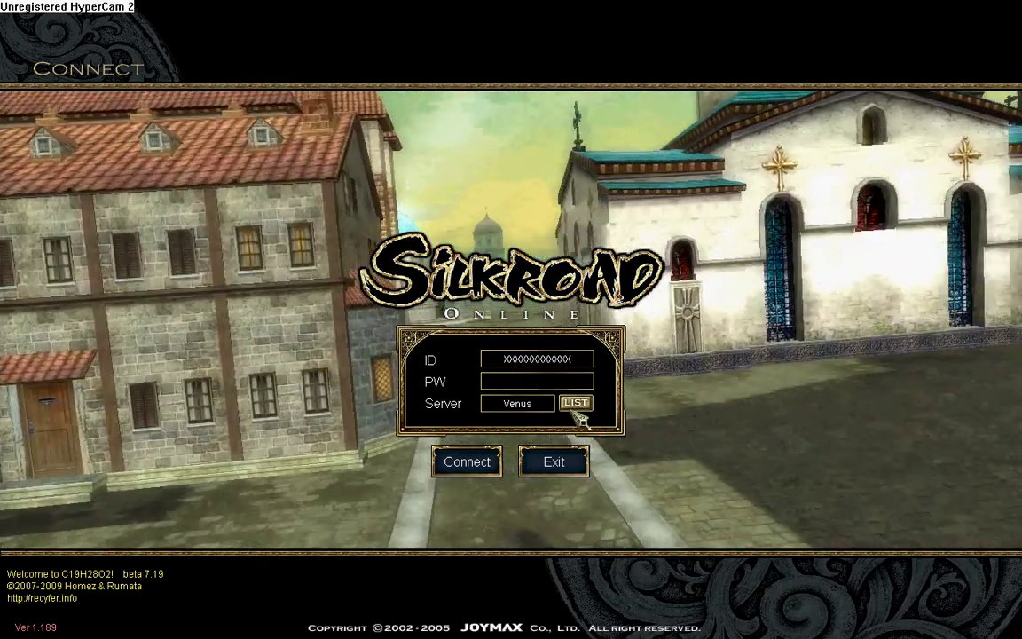
pyautogui.click(565, 381)
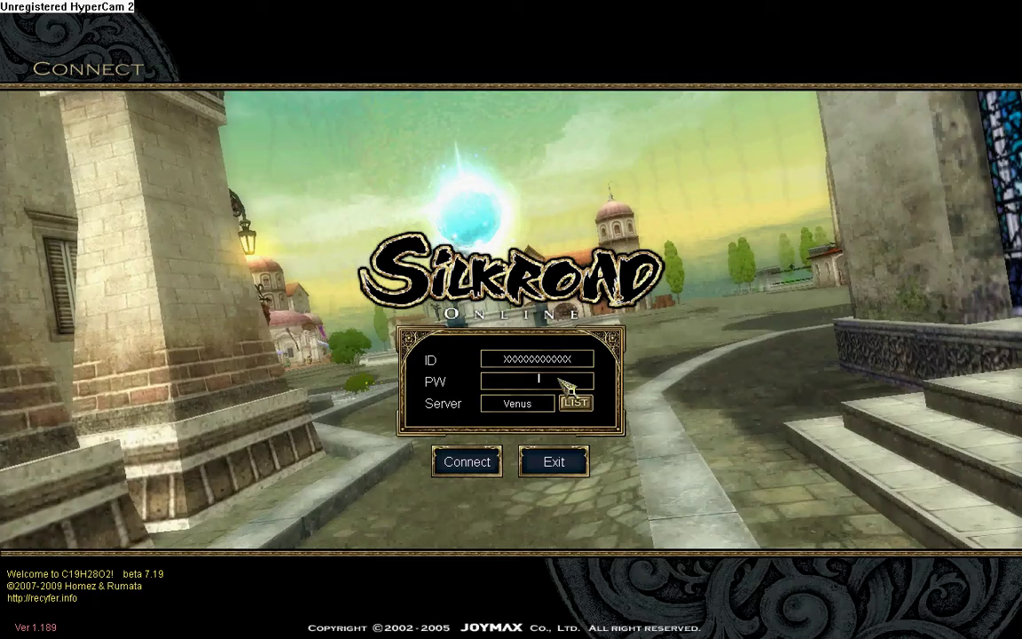
pyautogui.write('***')
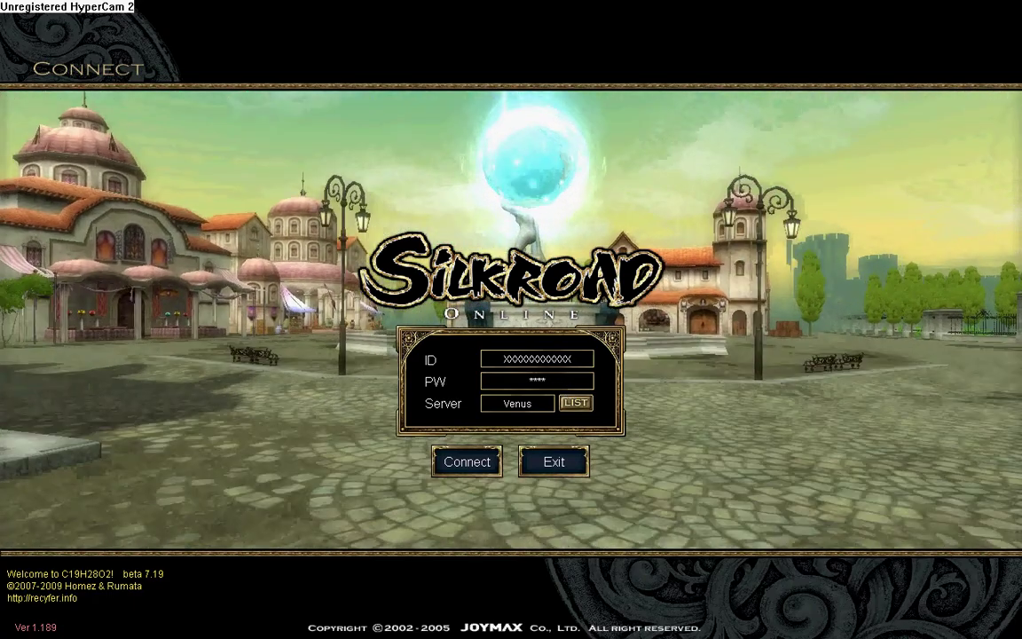
pyautogui.write('***********')
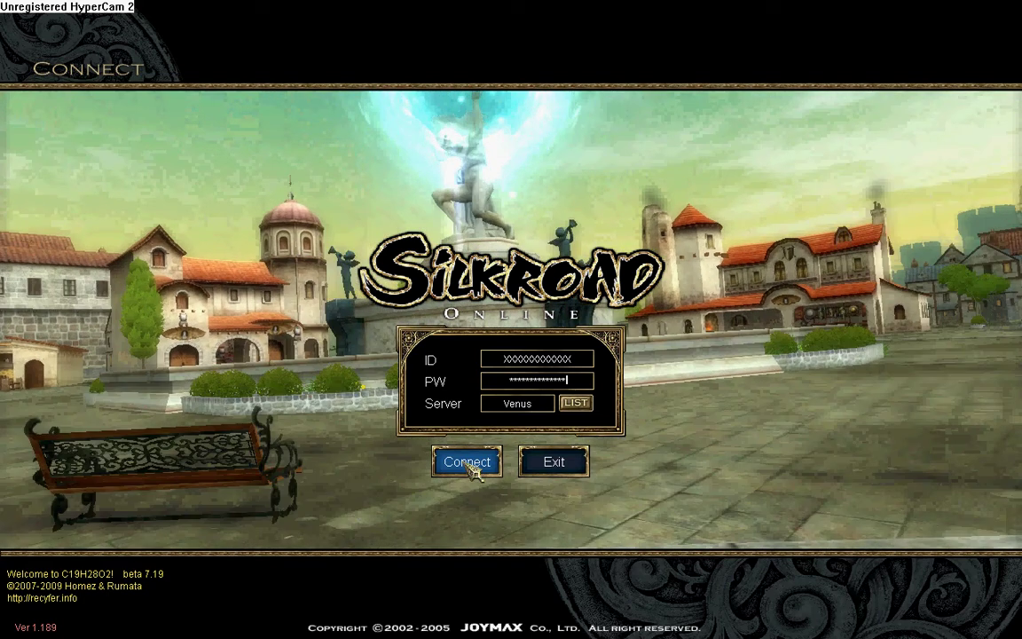
pyautogui.click(473, 467)
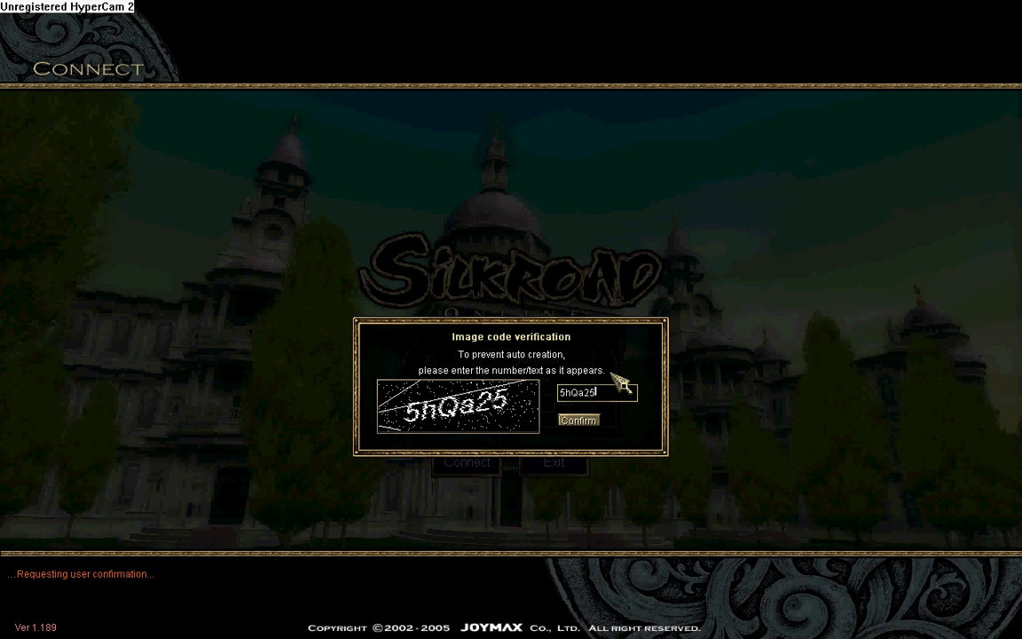
# - Submit the image code, then reconnect after the Venus server reports it is full
pyautogui.press('Return')
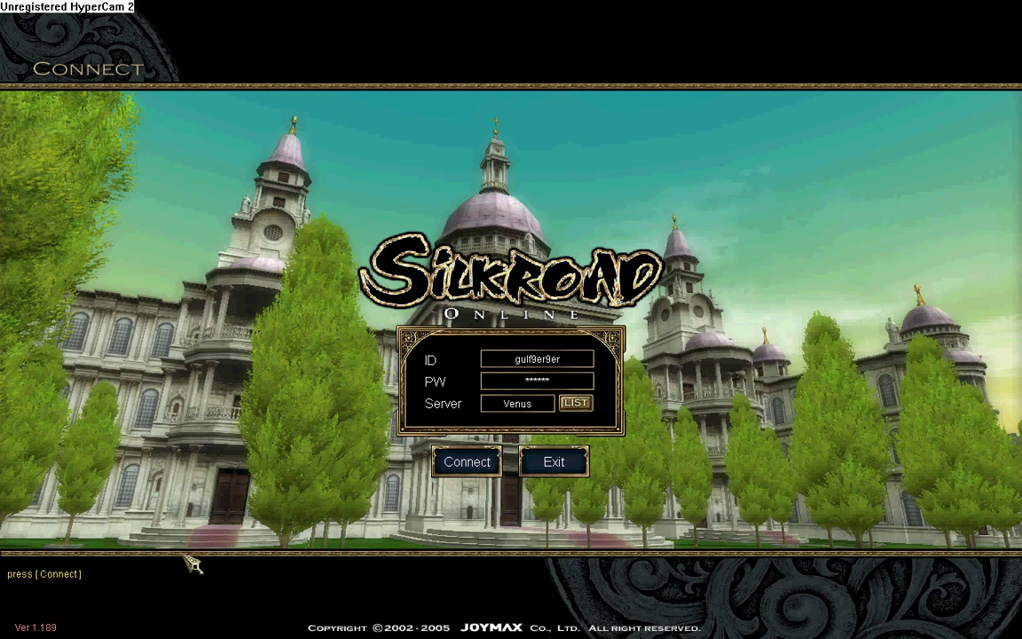
pyautogui.click(470, 463)
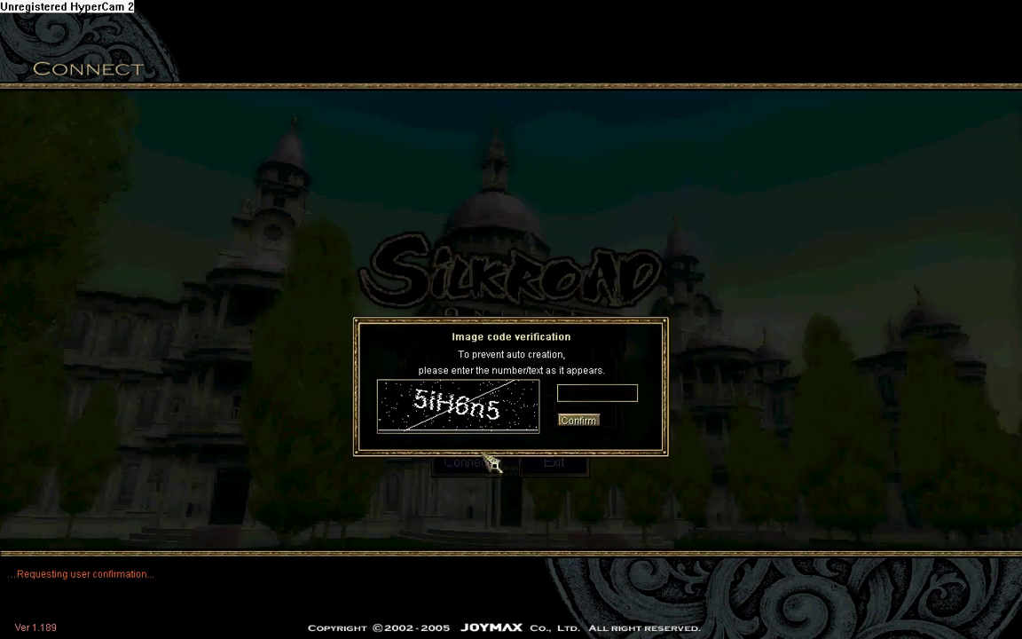